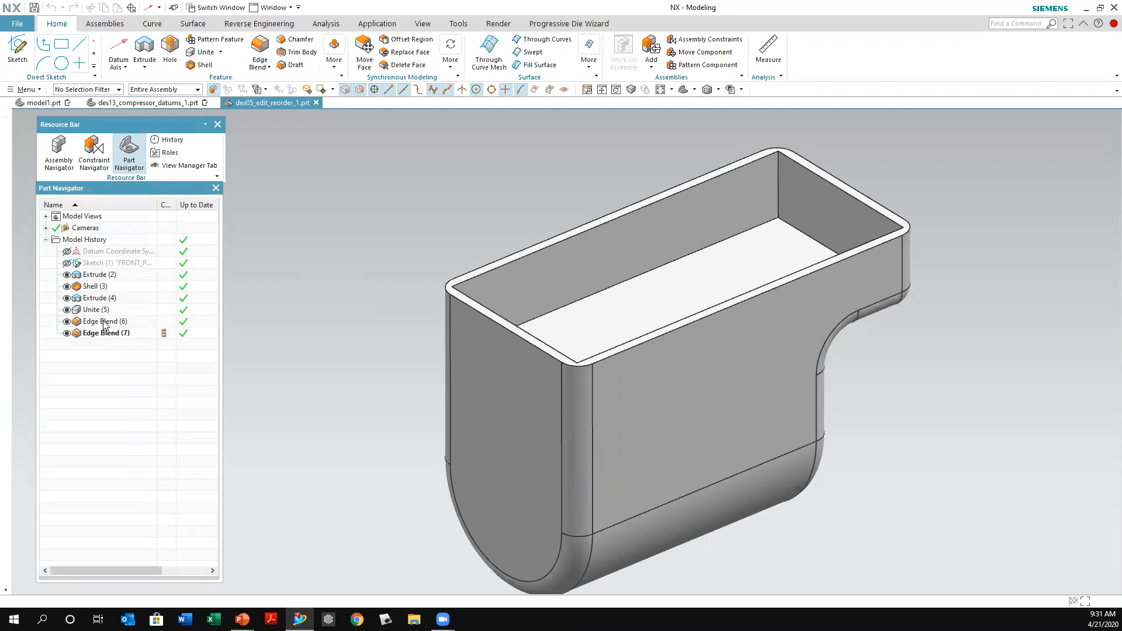
- Reorder the Shell feature in the model history so that it comes directly after the Unite feature
left_click(105, 289)
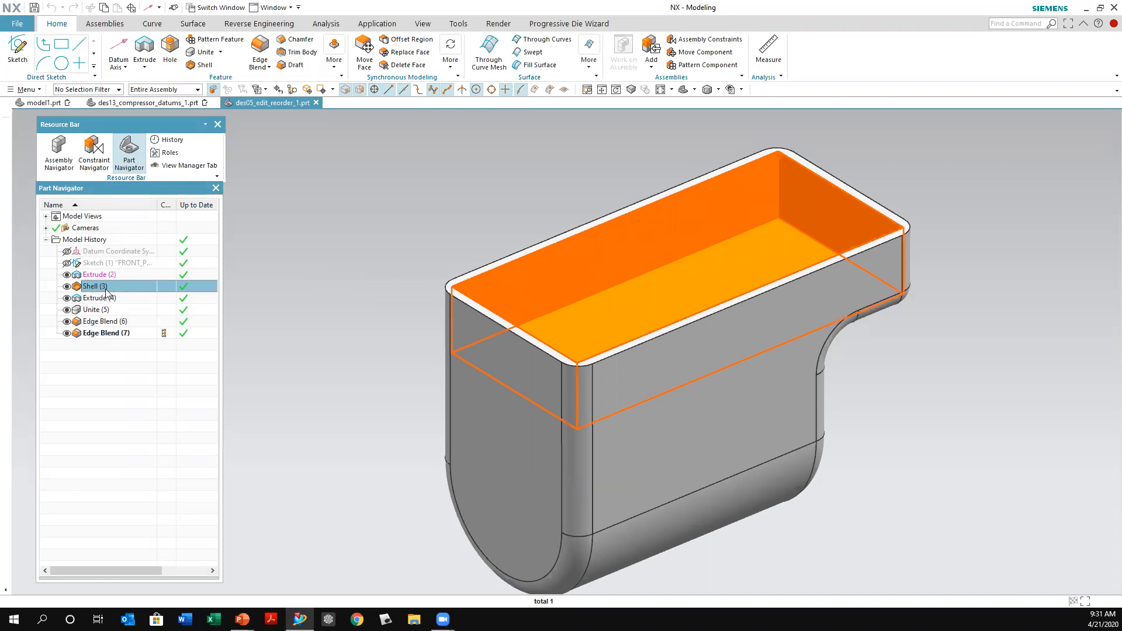
left_click_drag(101, 288, 106, 319)
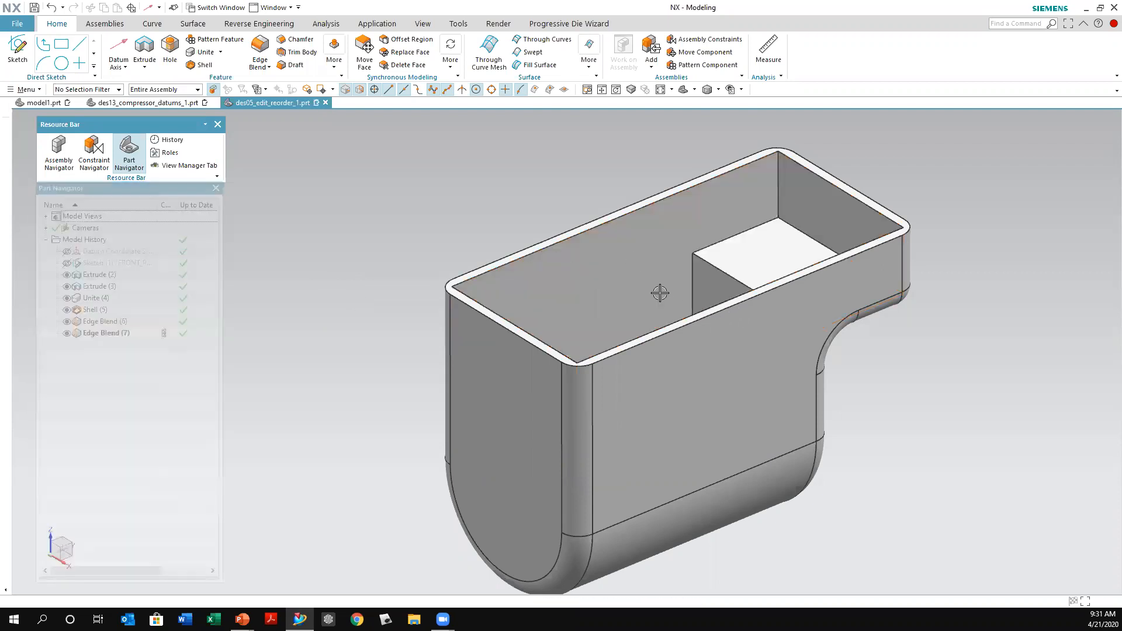
middle_click_drag(507, 306, 616, 318)
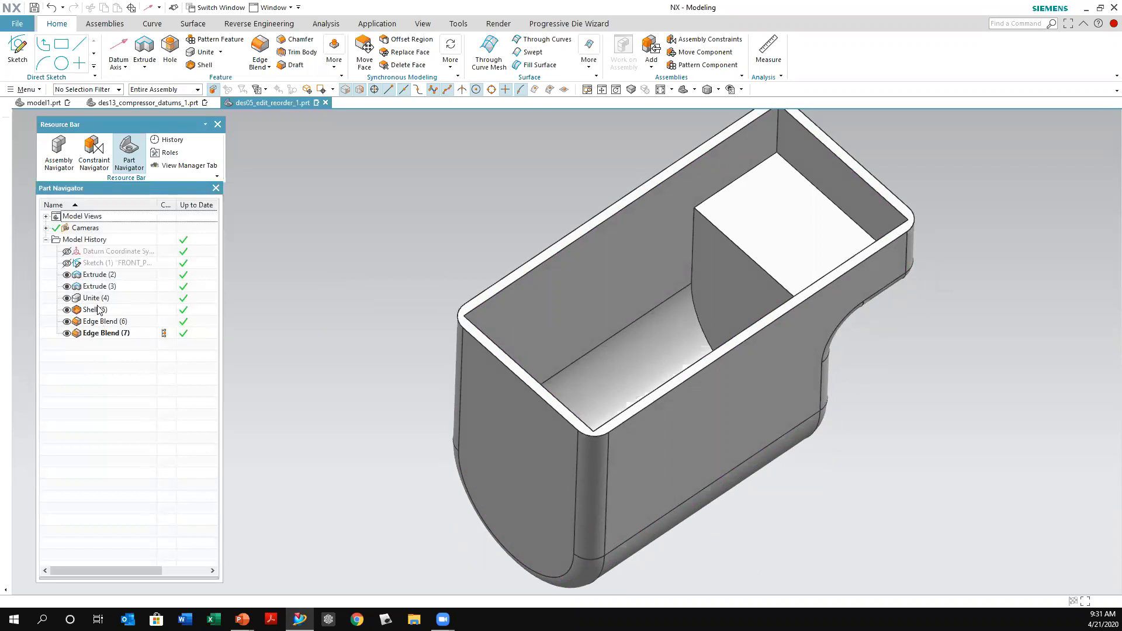
- Move the Shell feature past both Edge Blend features to the end of the model history
left_click_drag(98, 311, 101, 329)
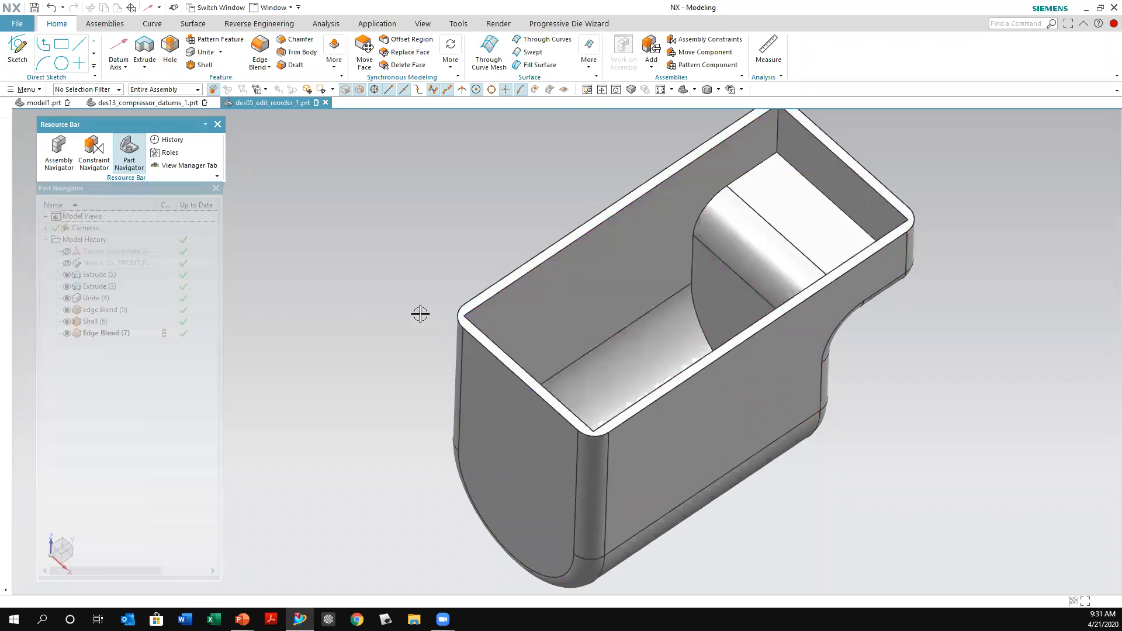
left_click(91, 326)
left_click_drag(91, 327, 94, 337)
middle_click_drag(409, 264, 419, 266)
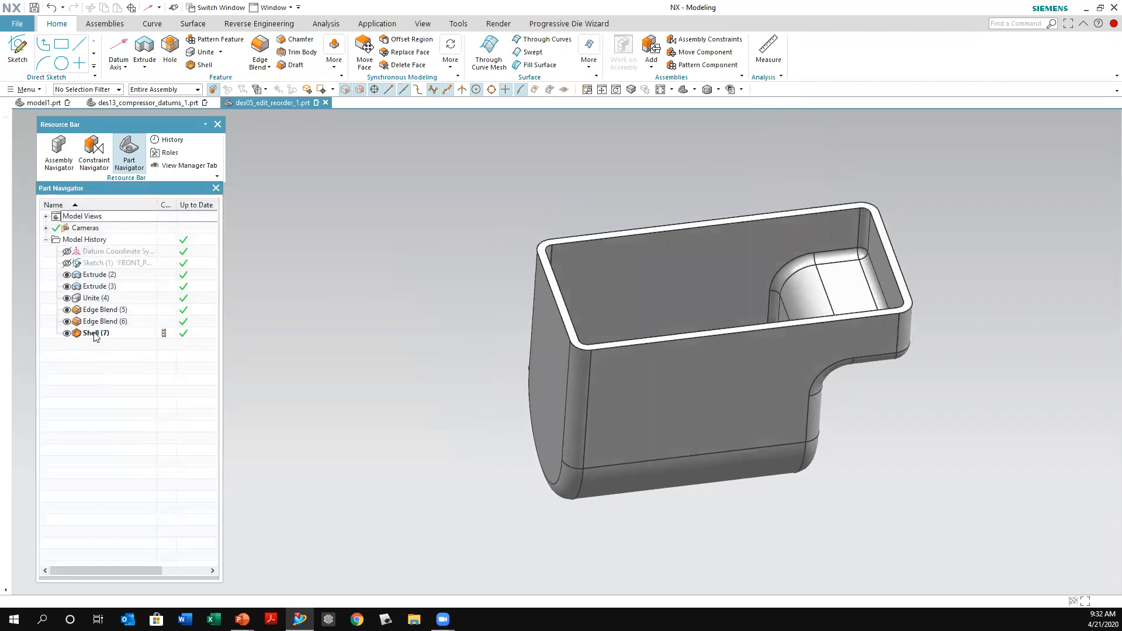
- Examine the geometry and the parent and child features of the Shell and the two Extrudes in the model history
left_click(95, 333)
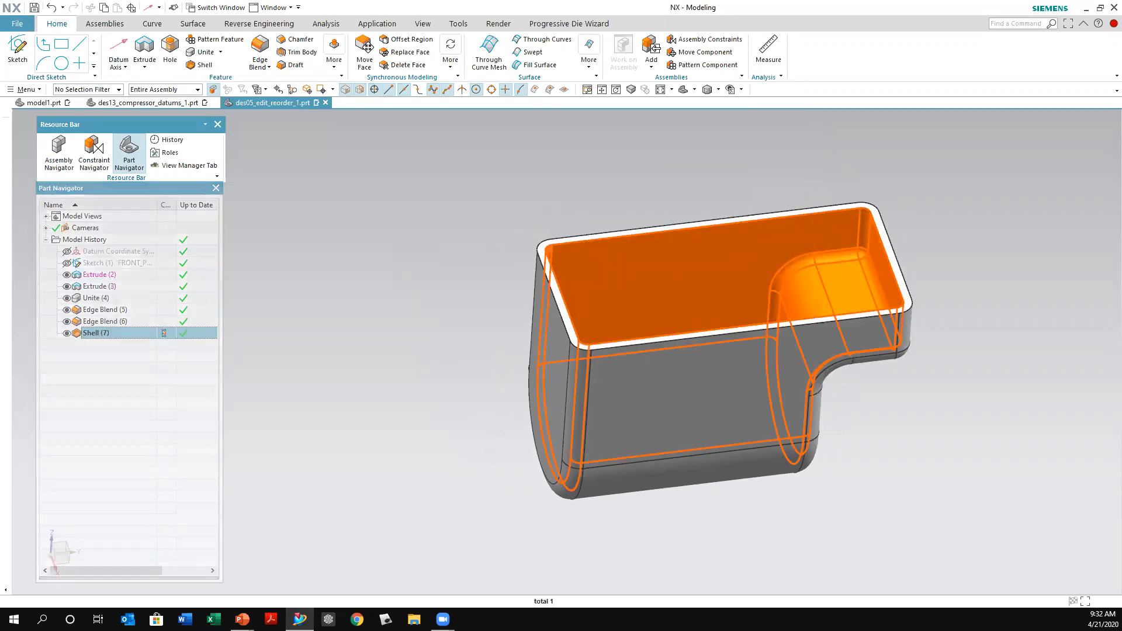
left_click(90, 276)
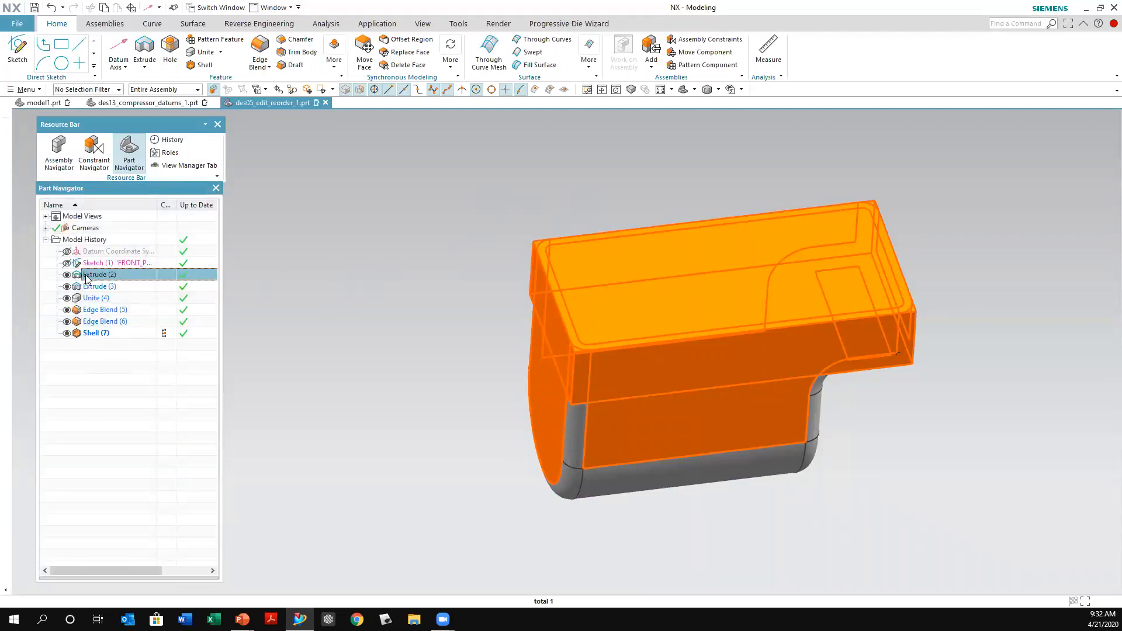
left_click(99, 287)
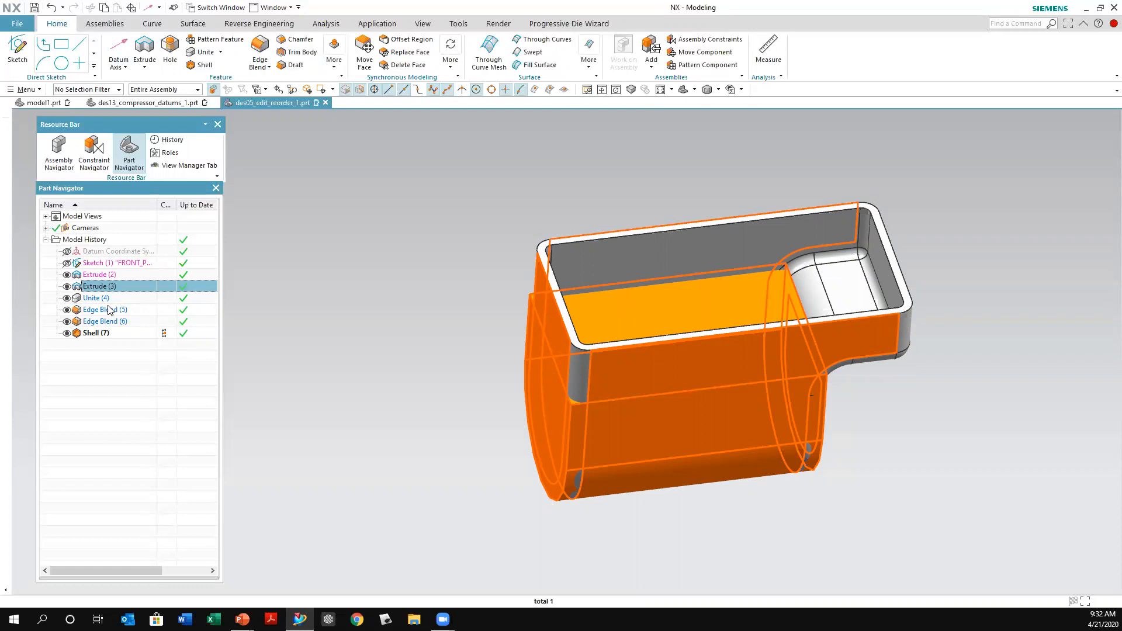
- Switch to the slide presentation, advance to the Reattach Sketch example and open its linked part skt02_reattach_sketch in NX
key("Down")
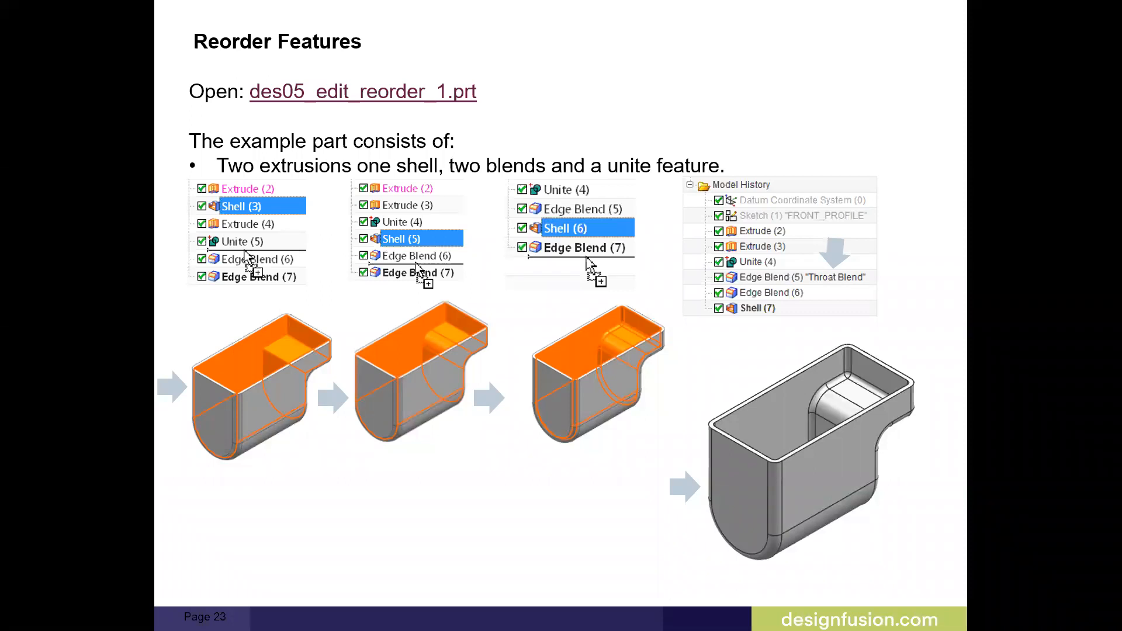
key("Right")
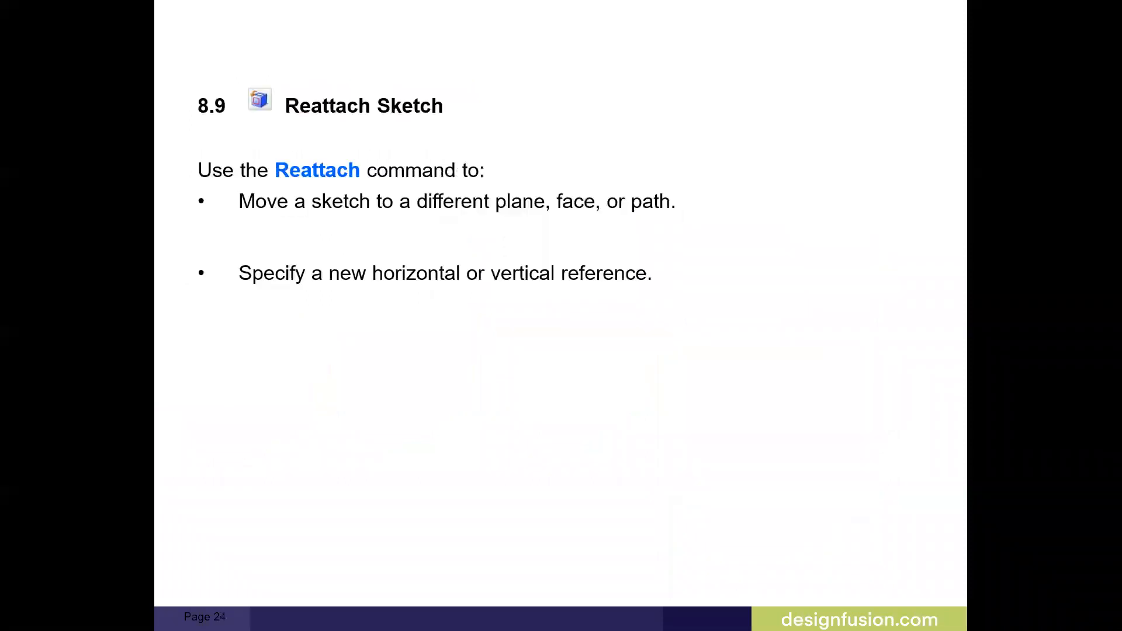
key("Right")
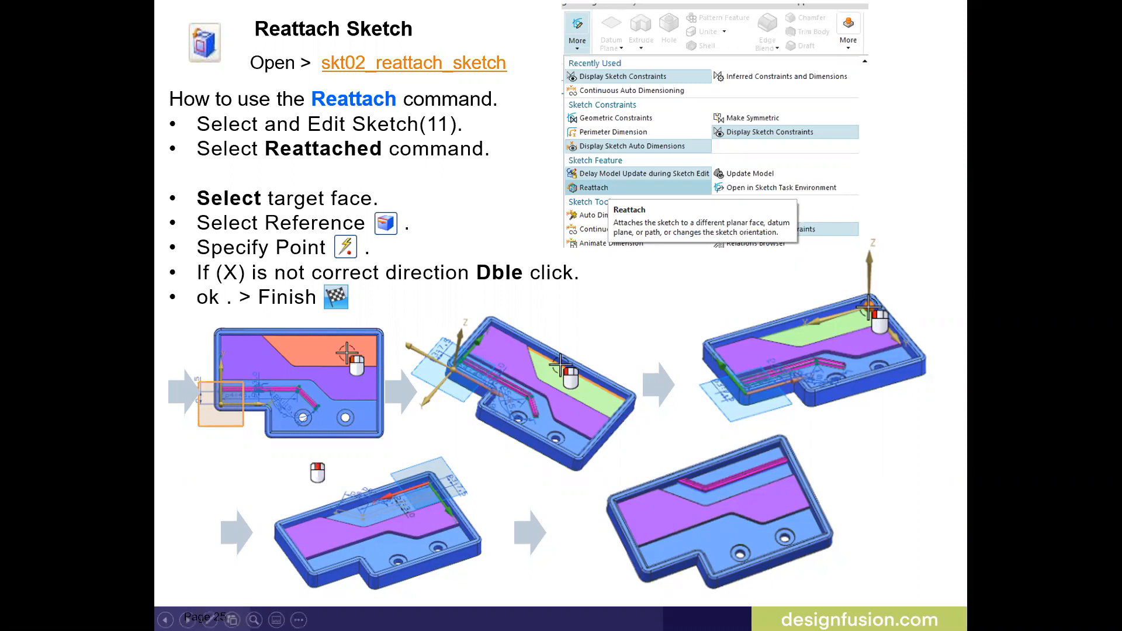
left_click(403, 66)
left_click(623, 379)
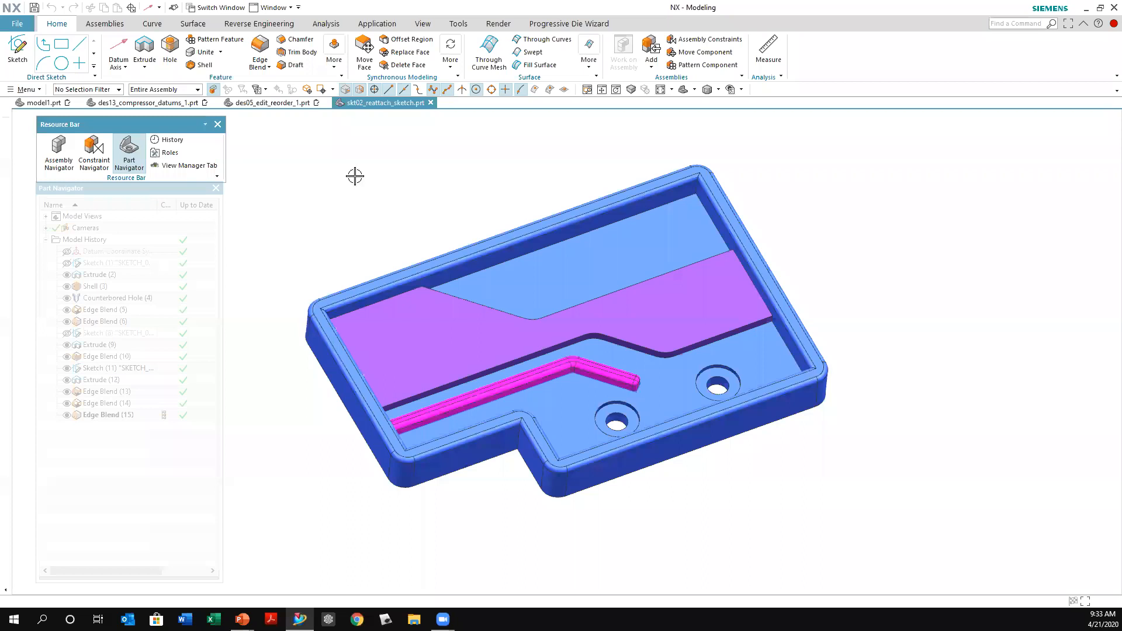
- Open Sketch (11), the profile of the magenta rib, for editing
mouse_move(362, 220)
middle_mouse_down()
mouse_move(318, 225)
mouse_move(345, 220)
middle_mouse_up()
left_click(358, 213)
scroll(358, 214, "up", 2)
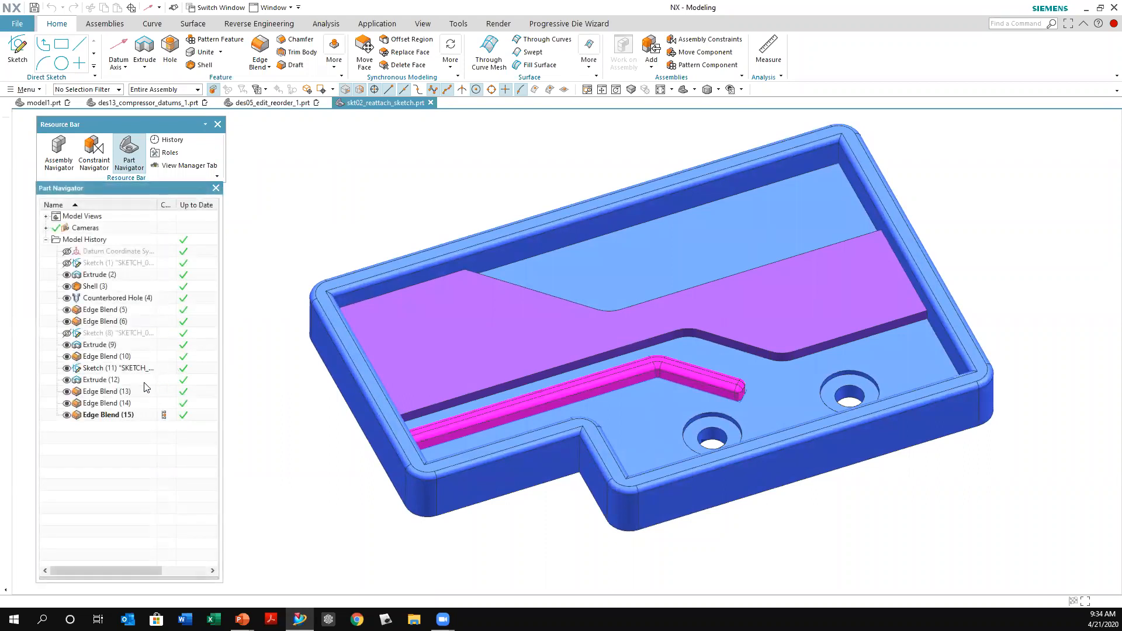
left_click(135, 369)
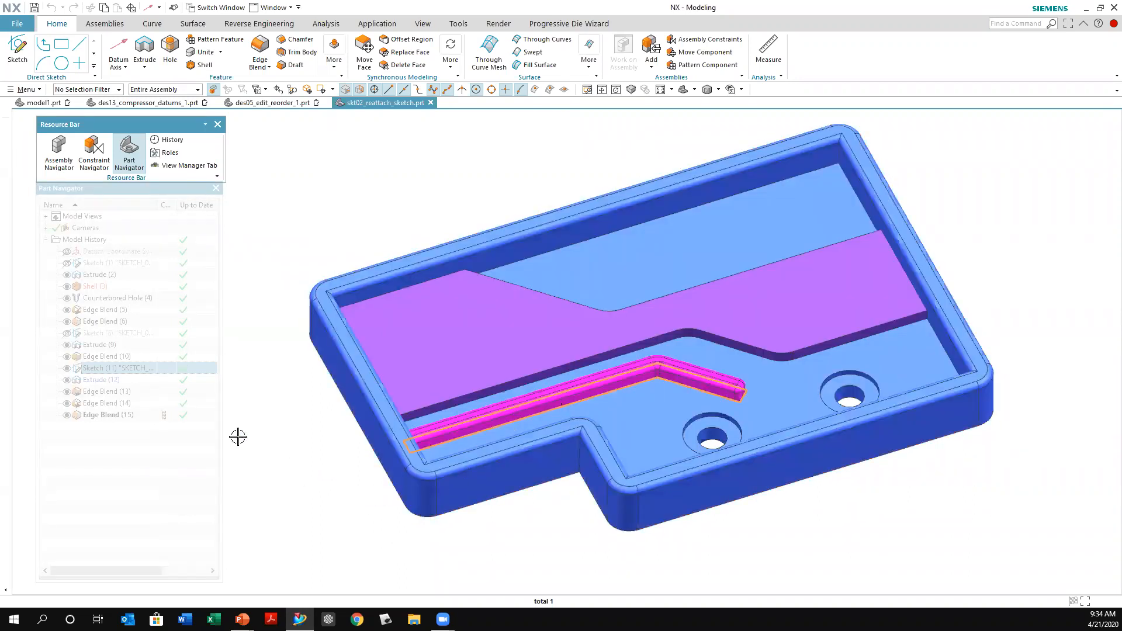
right_click(134, 373)
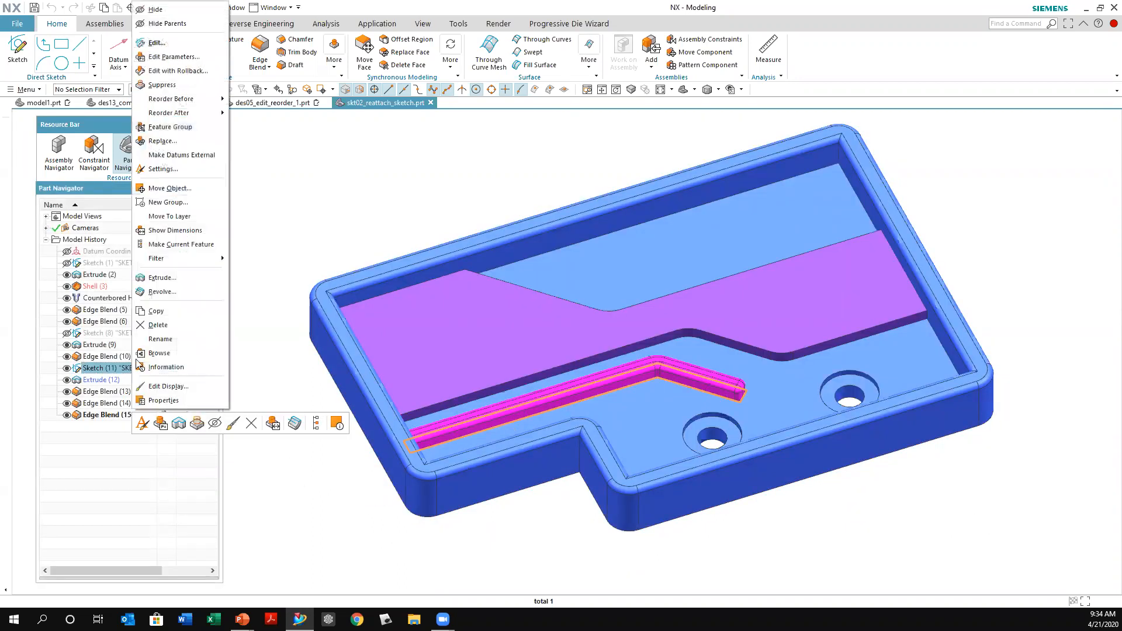
left_click(156, 44)
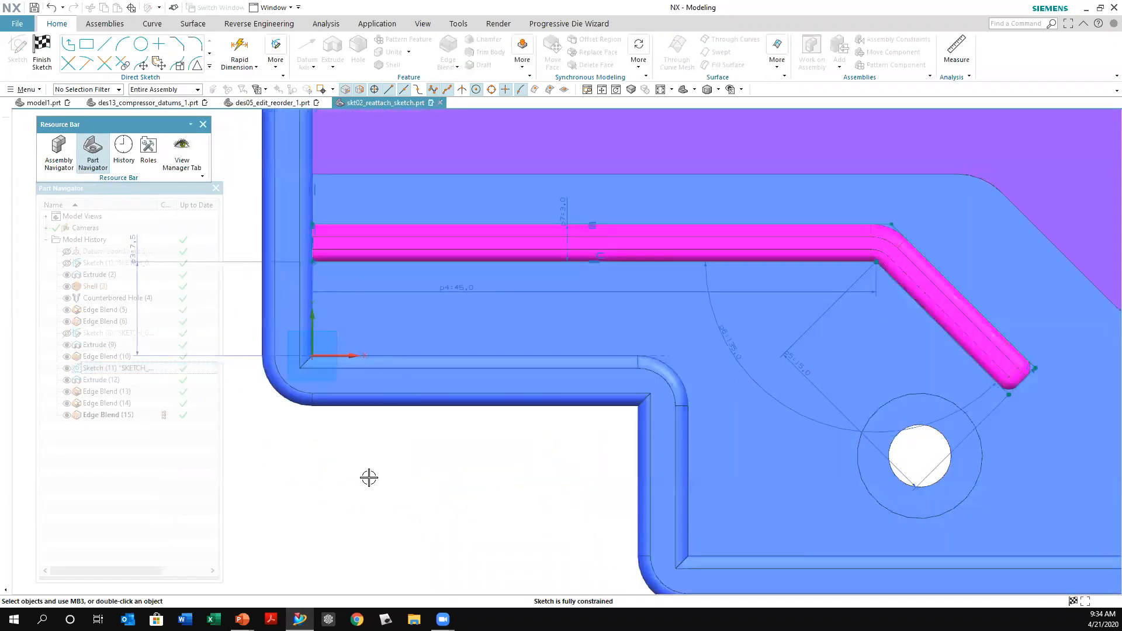
scroll(419, 485, "down", 2)
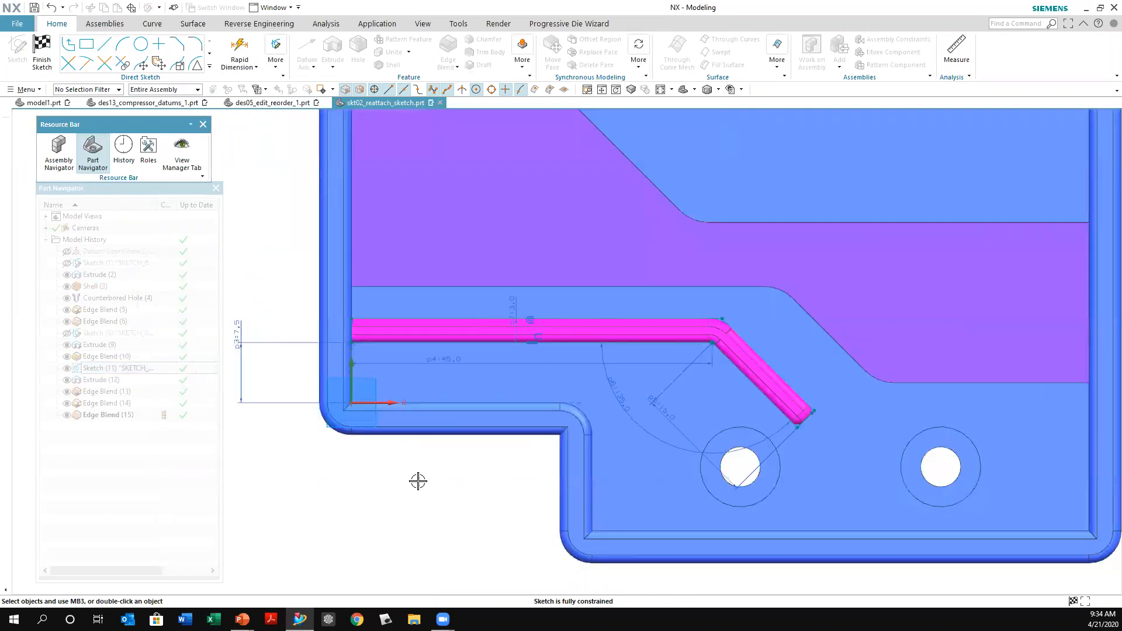
scroll(416, 479, "down", 2)
key("Home")
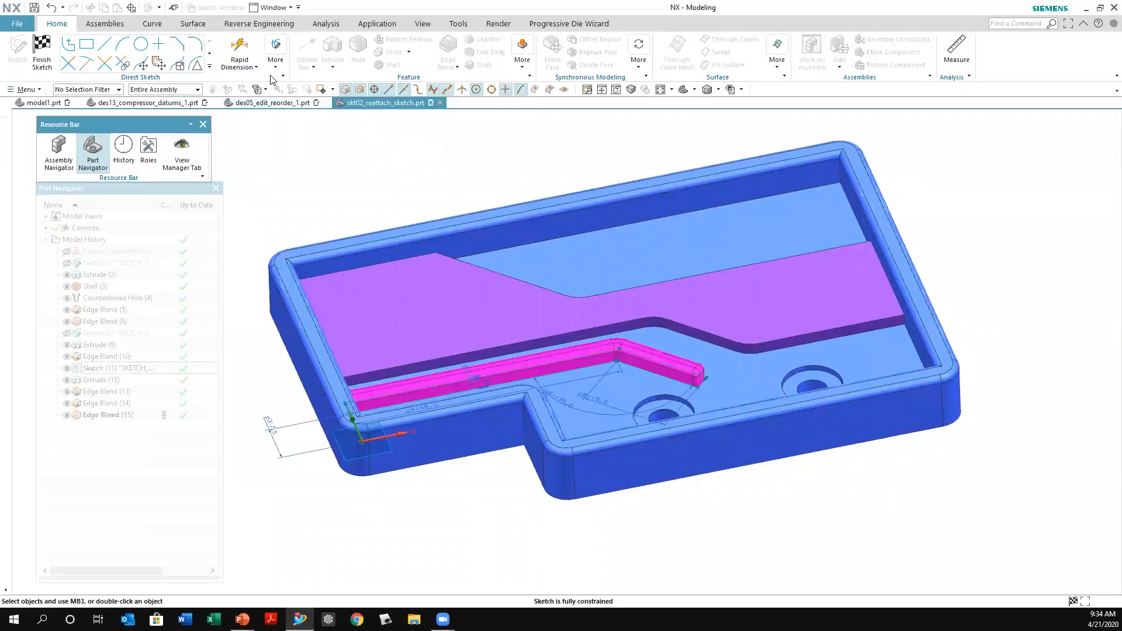
- Start Reattach for the sketch and choose the blue floor face beyond the purple raised pad as its new plane
left_click(276, 67)
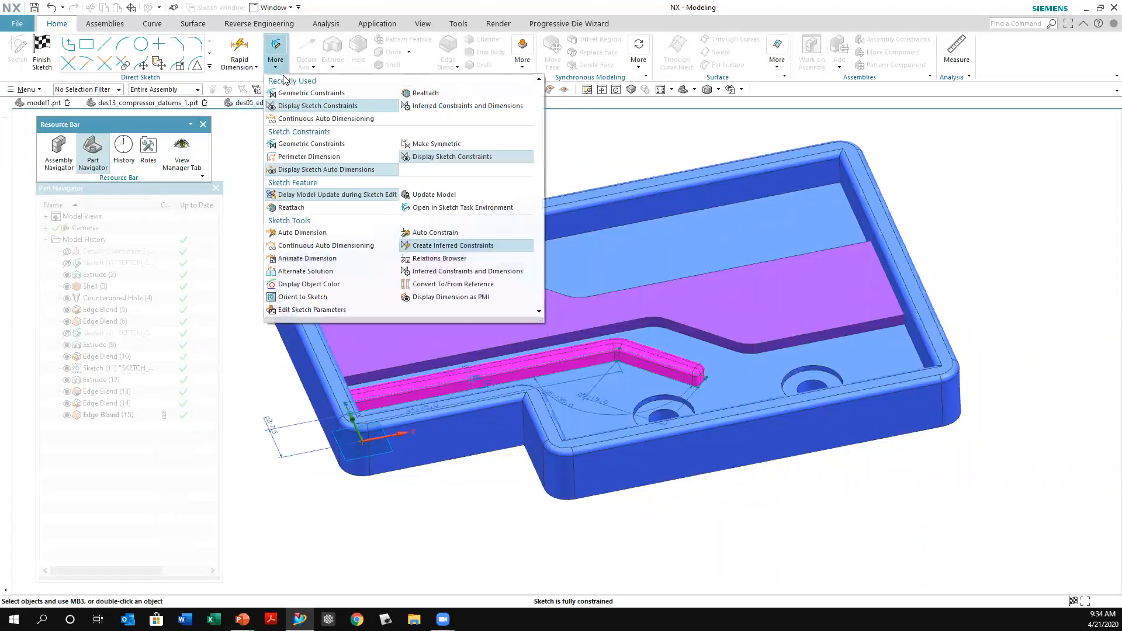
left_click(290, 208)
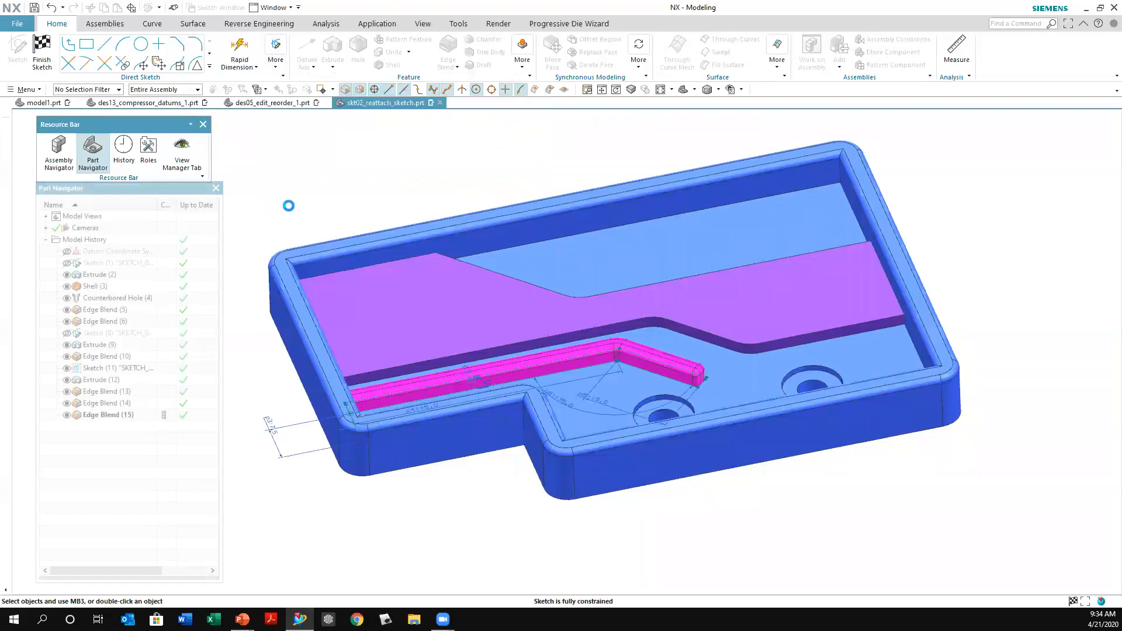
middle_click_drag(494, 259, 556, 241)
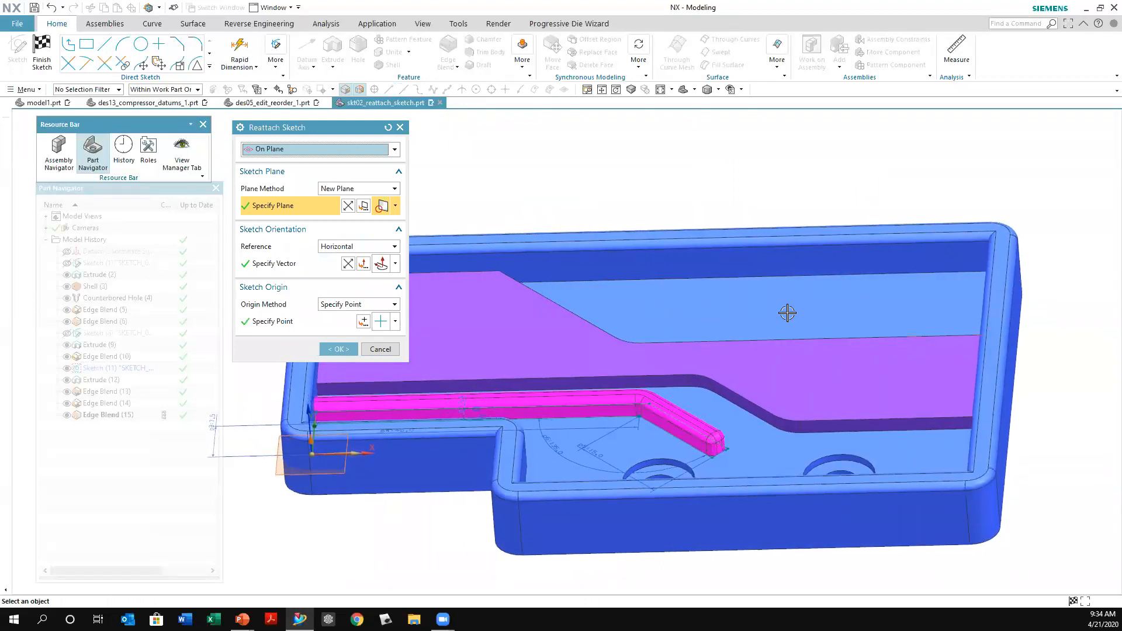
middle_click_drag(787, 313, 717, 288)
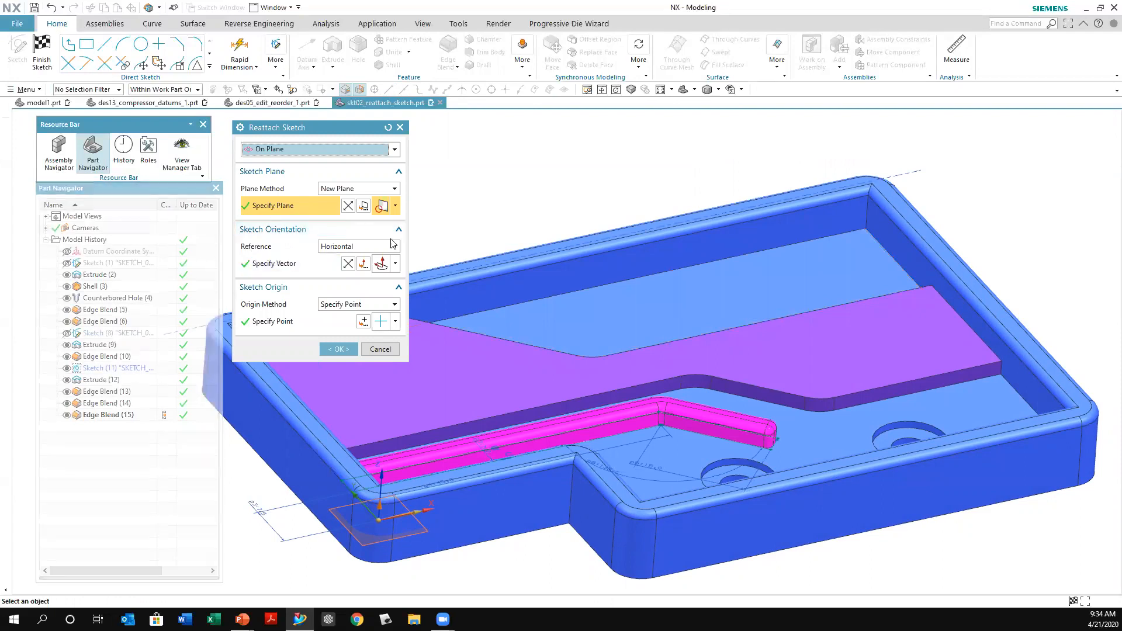
left_click(653, 298)
left_click(708, 312)
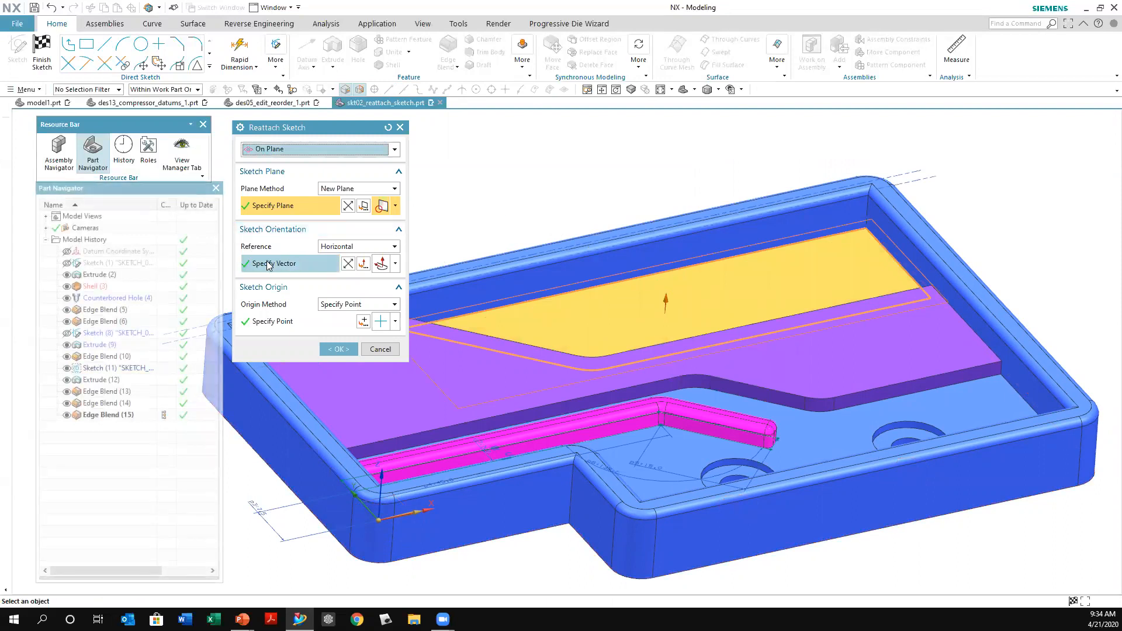
- Set the sketch's horizontal reference to an inferred vector along the Shell's long edge beside the target face, and reverse its direction
left_click(267, 263)
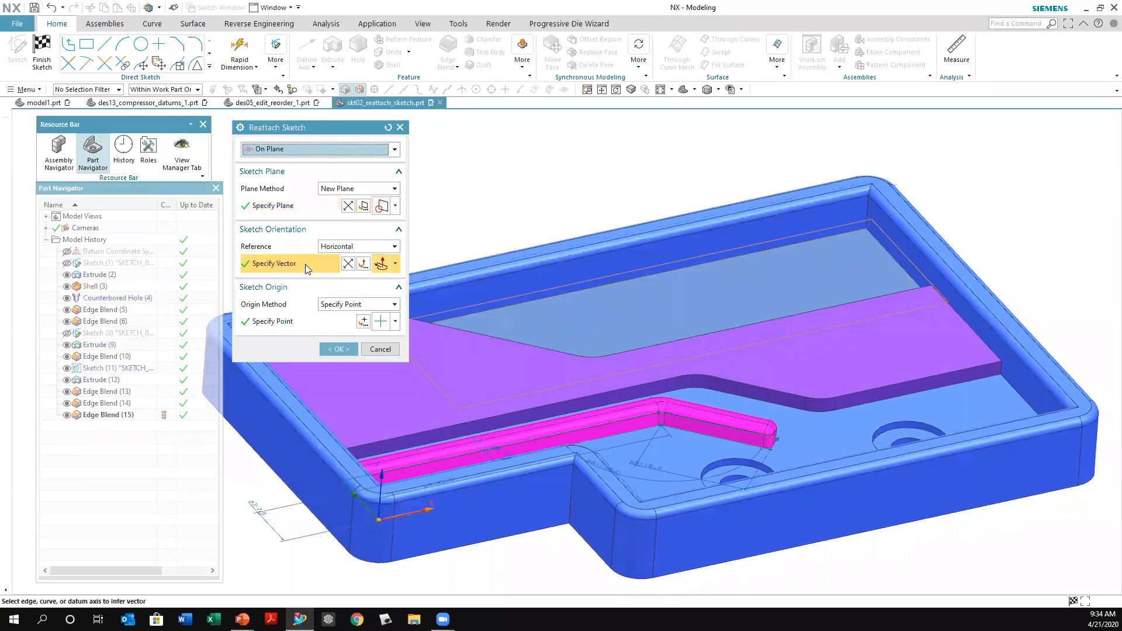
left_click(395, 264)
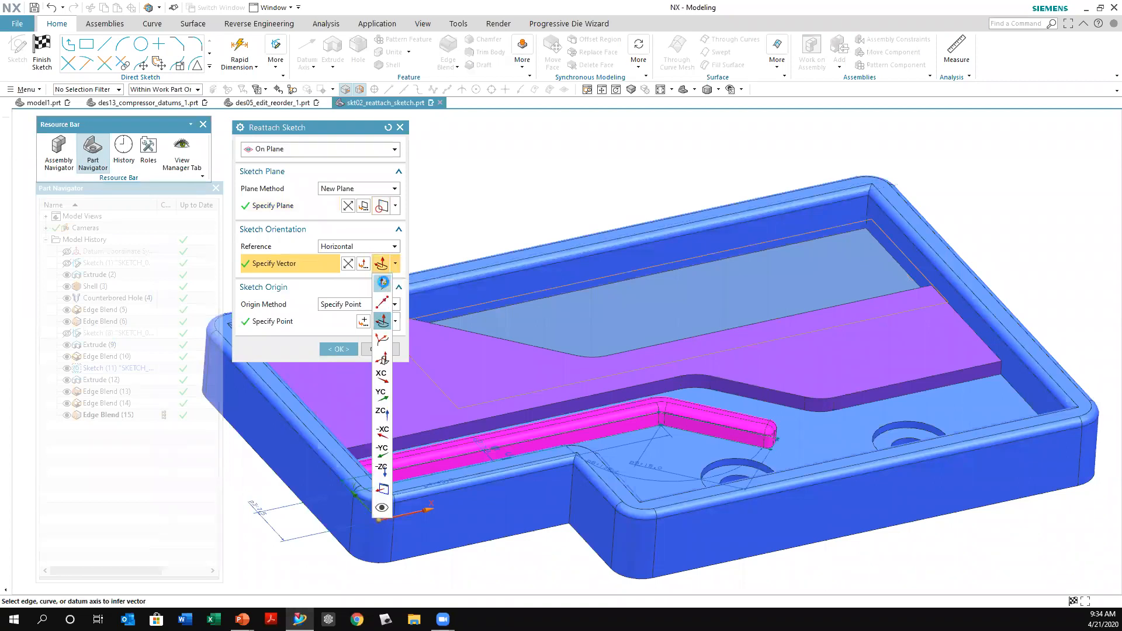
left_click(384, 284)
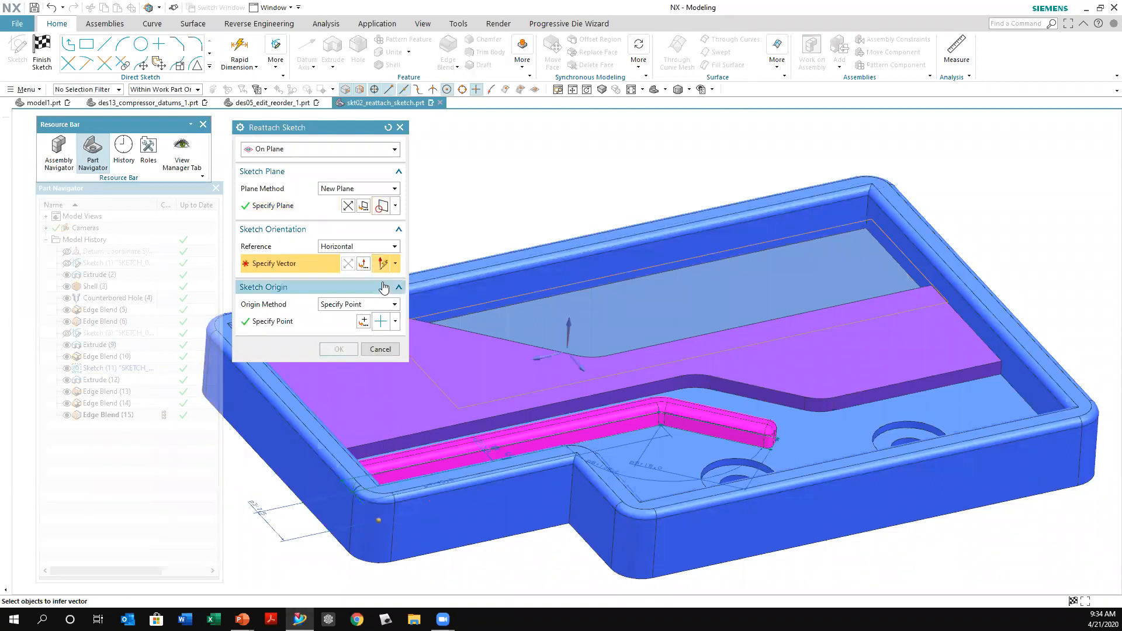
left_click(699, 267)
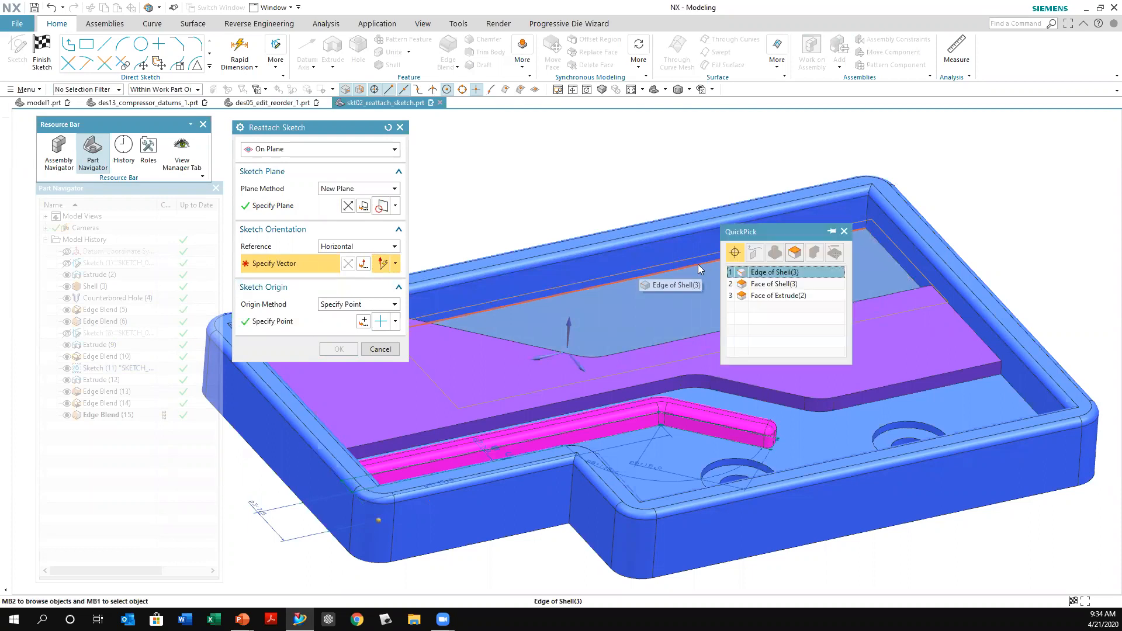
left_click(760, 272)
scroll(916, 266, "down", 2)
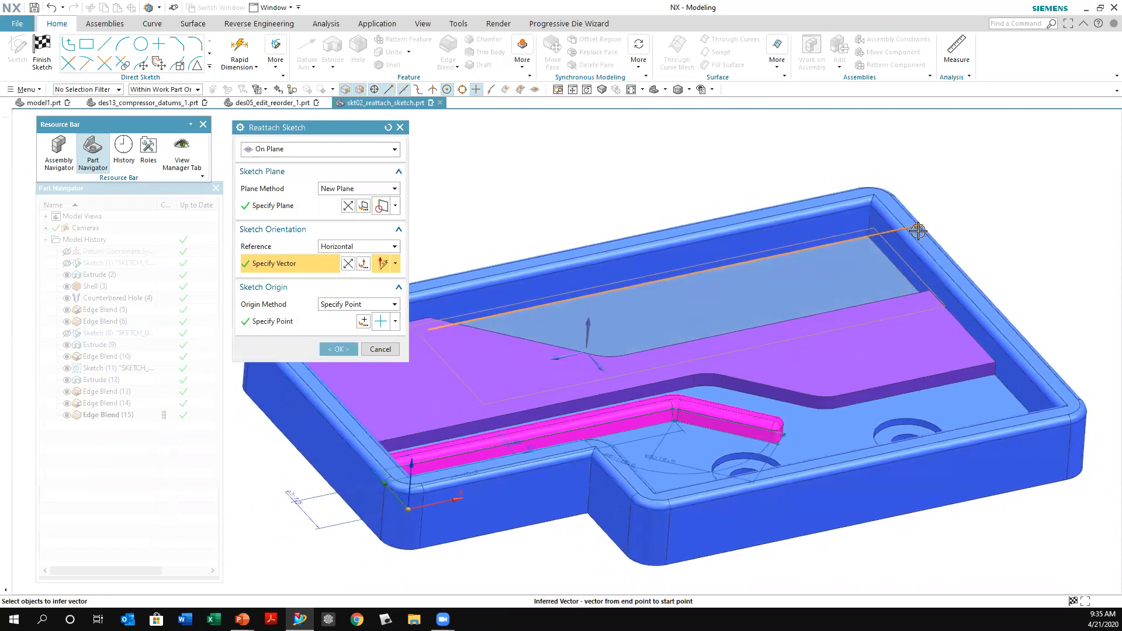
left_click(349, 263)
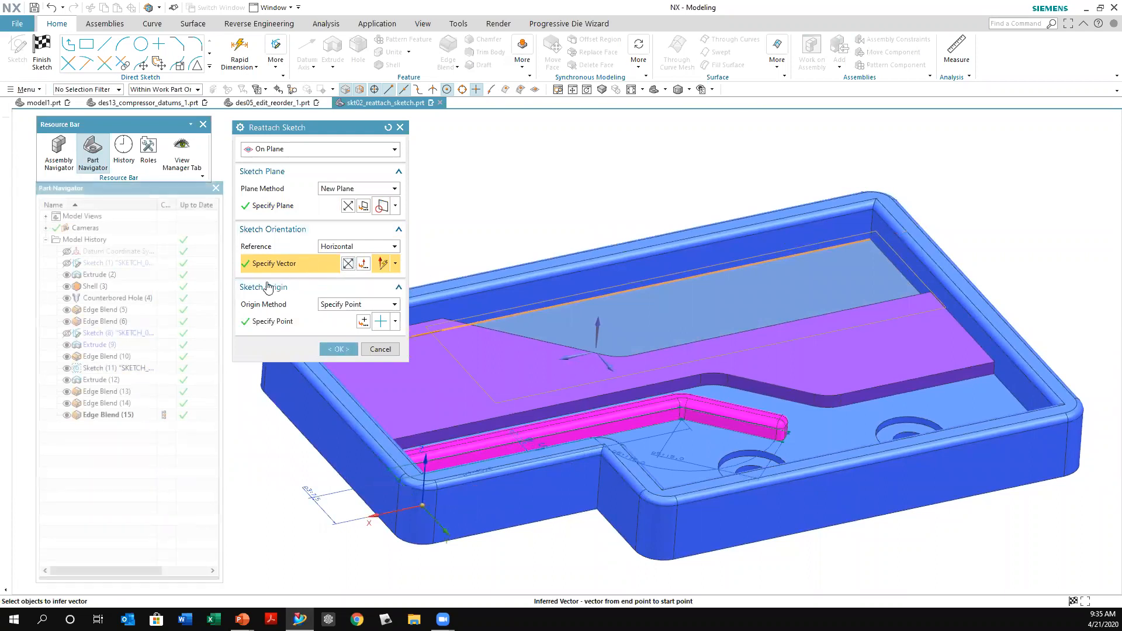
- Place the sketch origin with an inferred point at the start point of the Shell's long edge and apply the reattachment
left_click(286, 321)
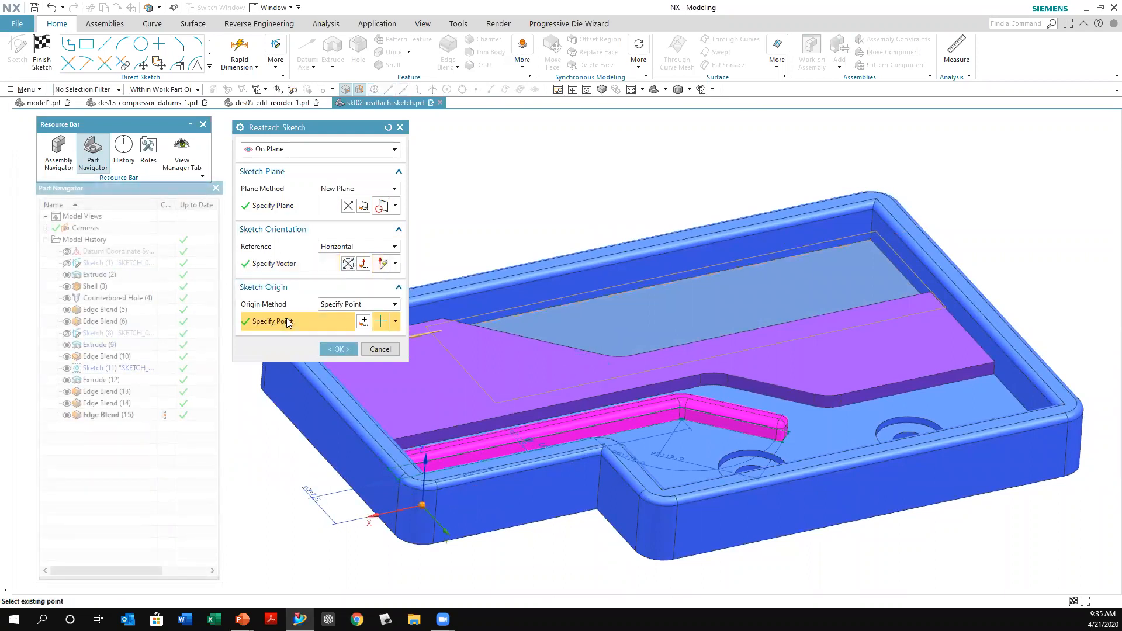
left_click(396, 323)
left_click(383, 340)
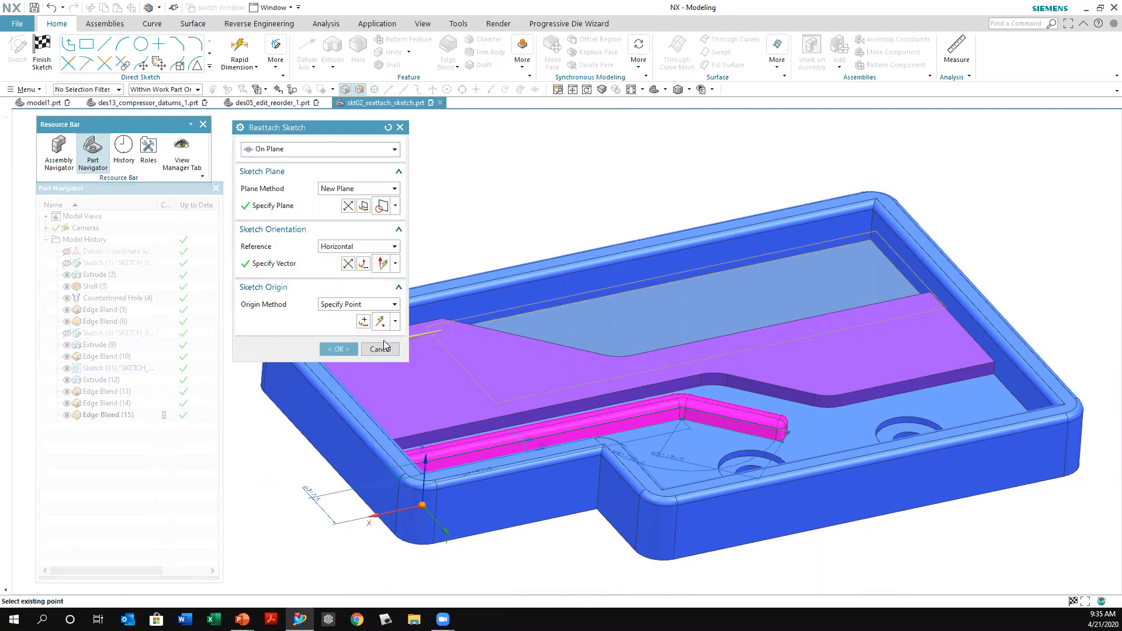
left_click(869, 239)
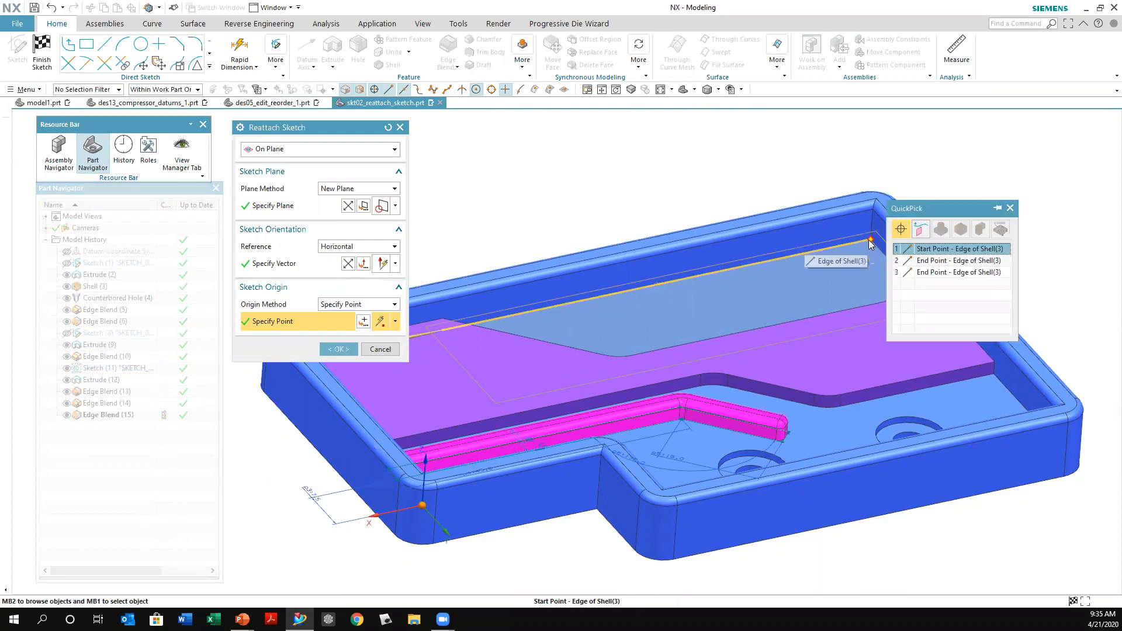
left_click(919, 250)
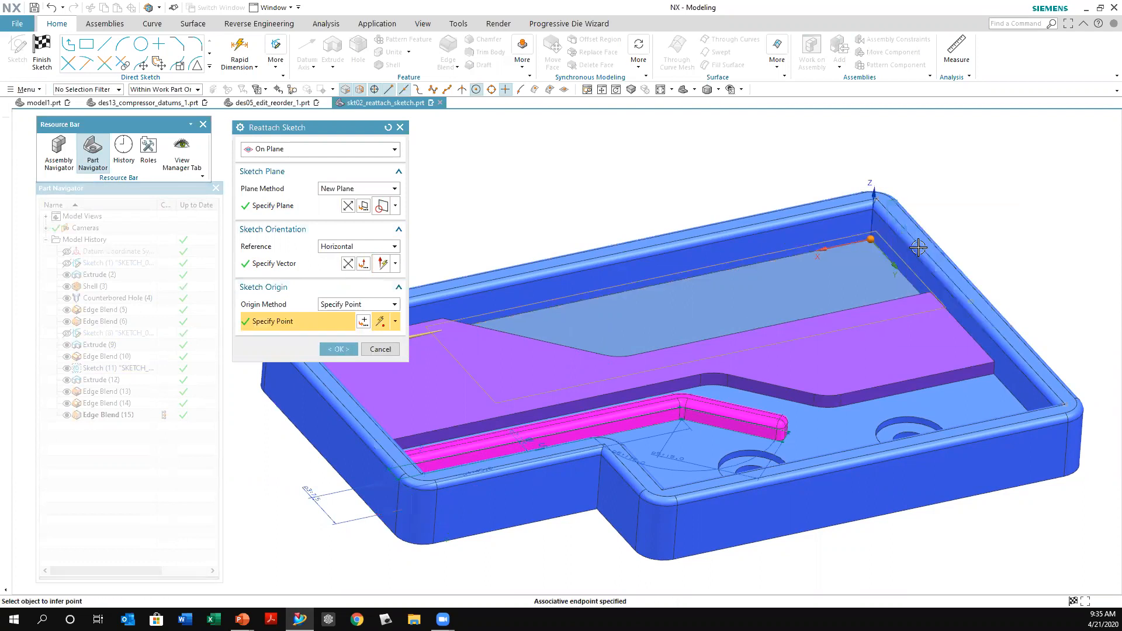
middle_click_drag(623, 295, 513, 312)
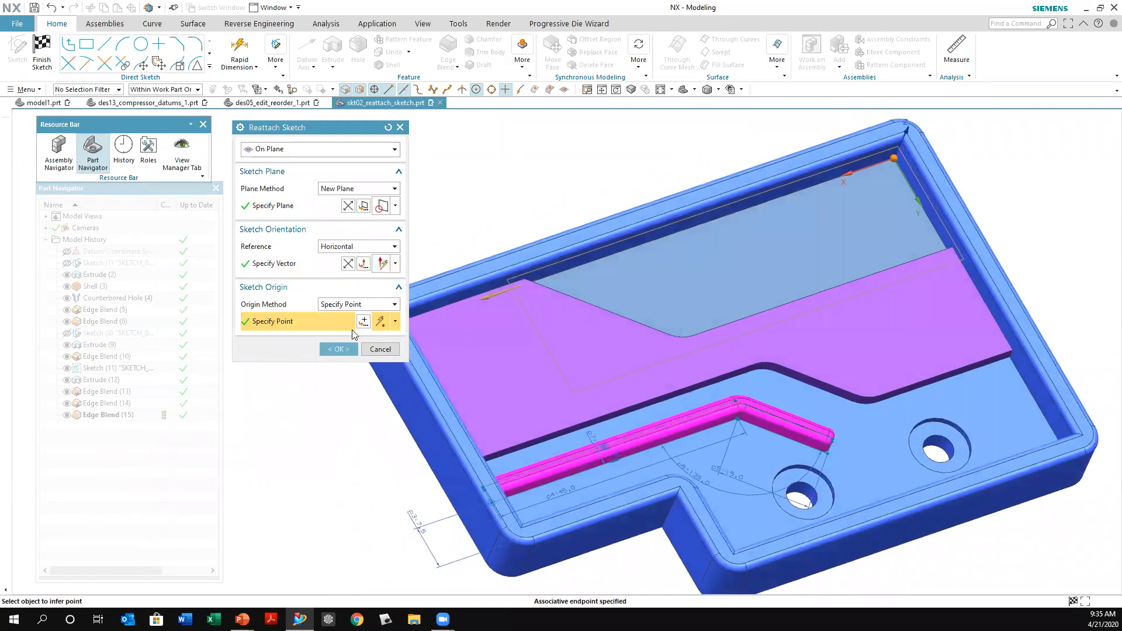
left_click(339, 349)
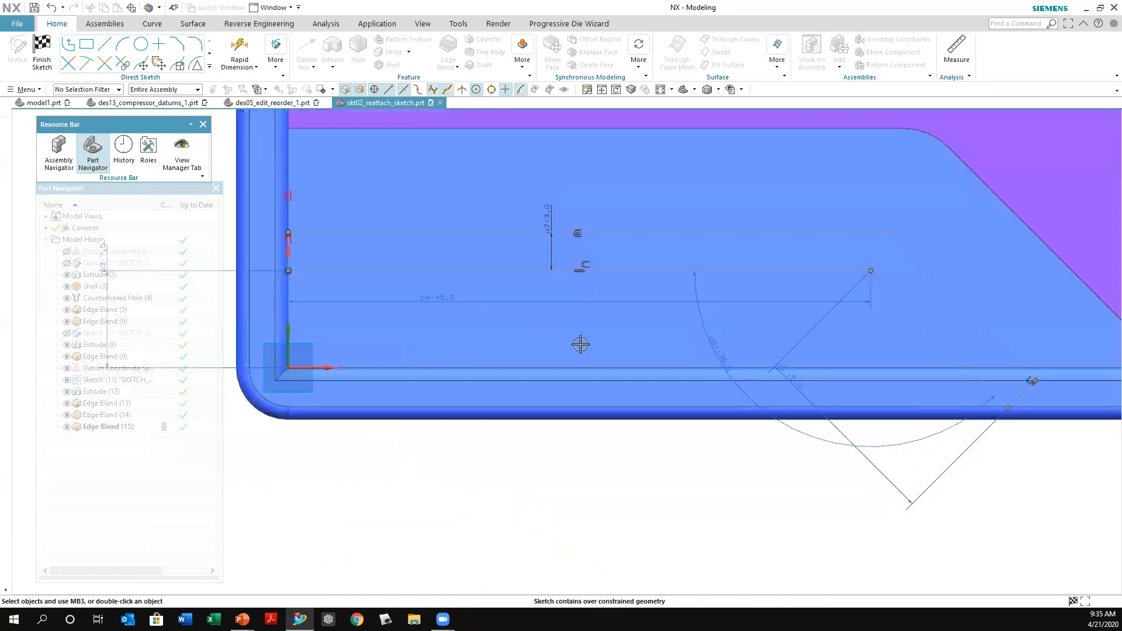
- Finish editing the reattached sketch so the magenta rib updates onto the floor face beyond the purple raised pad
scroll(582, 468, "up", 4)
scroll(590, 467, "down", 9)
mouse_move(589, 465)
middle_mouse_down()
mouse_move(806, 327)
mouse_move(774, 280)
mouse_move(727, 333)
mouse_move(702, 395)
mouse_move(751, 260)
mouse_move(772, 275)
mouse_move(817, 269)
mouse_move(790, 286)
mouse_move(752, 283)
middle_mouse_up()
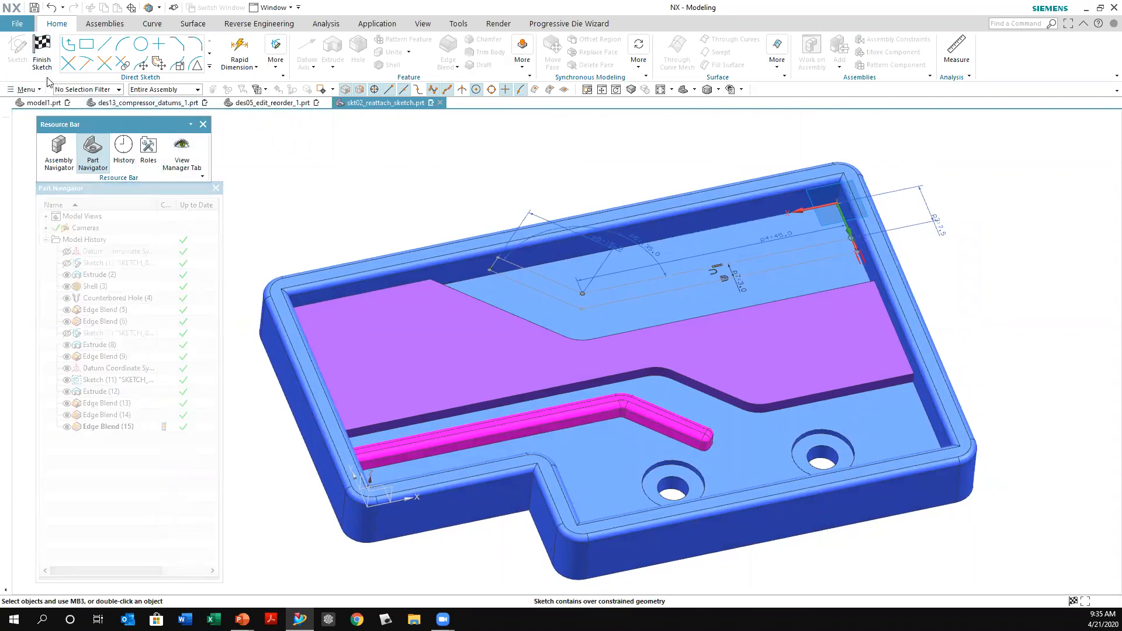
left_click(41, 50)
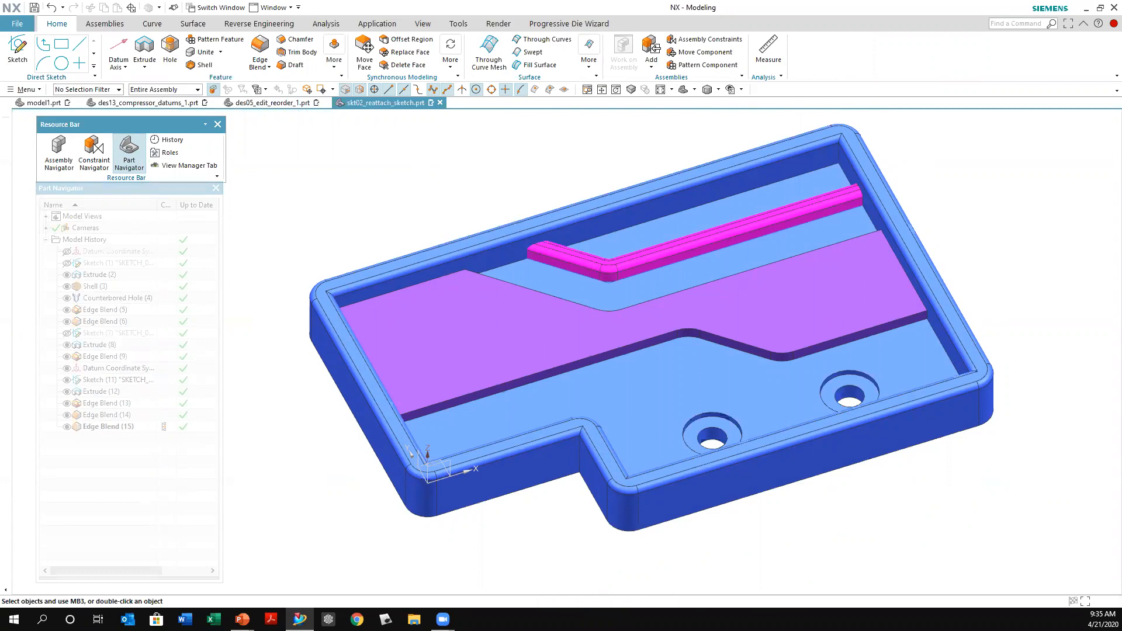
key("alt+Tab")
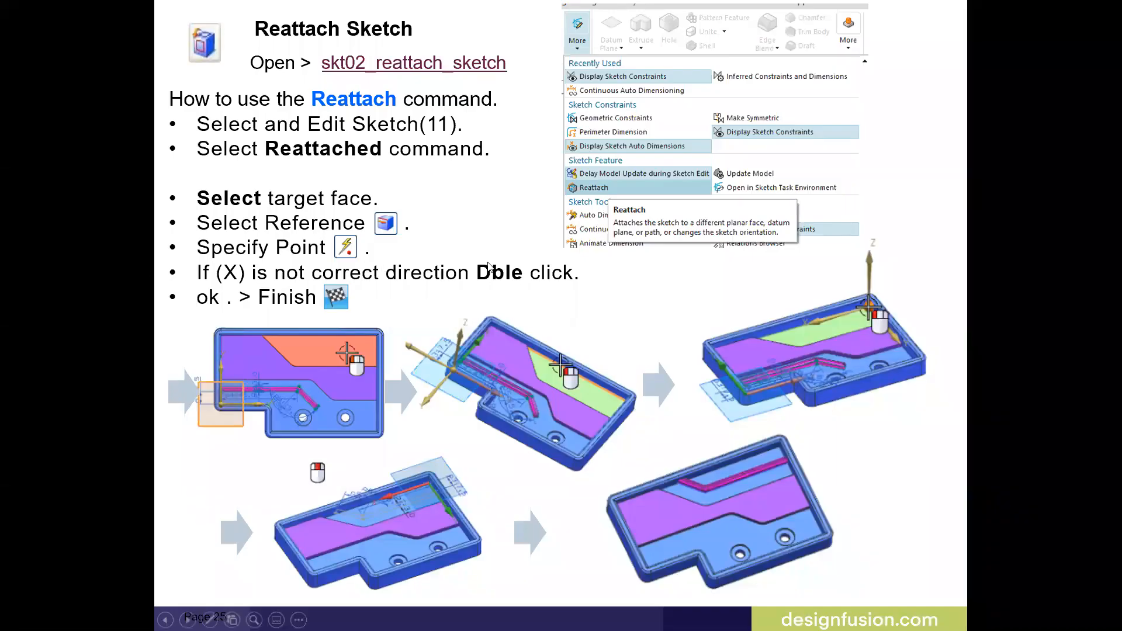
left_click(675, 291)
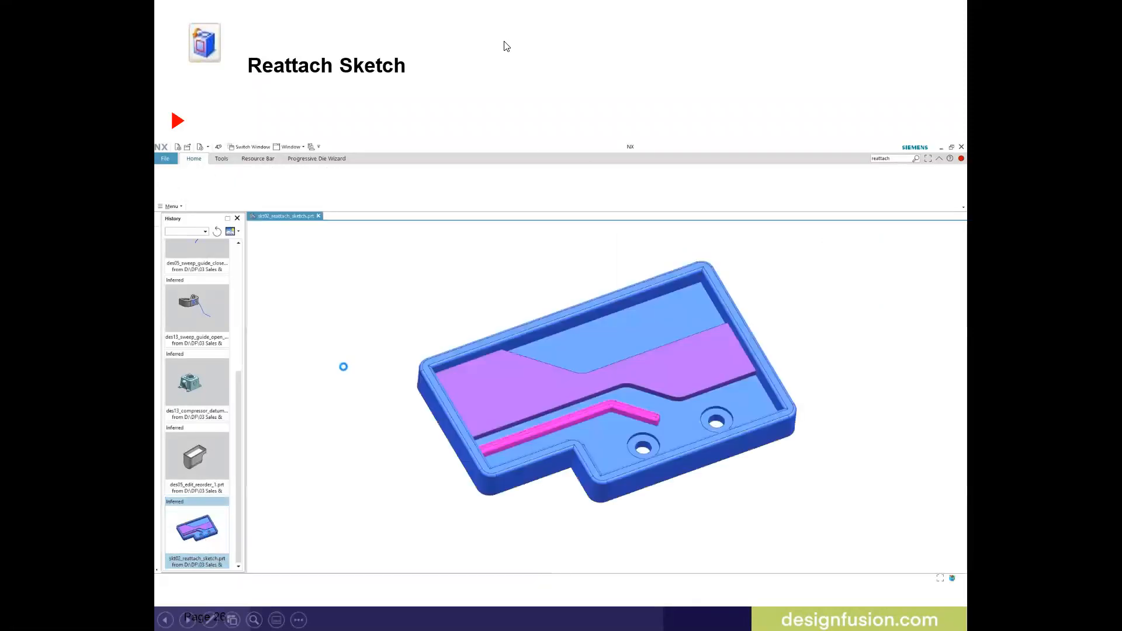
left_click(504, 42)
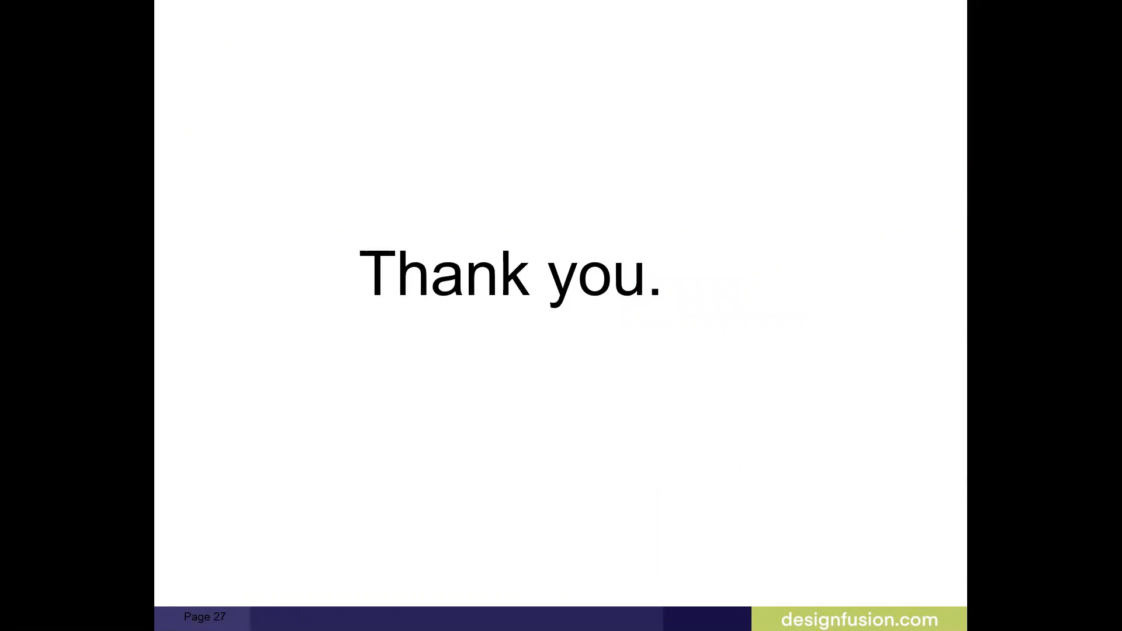
key("Right")
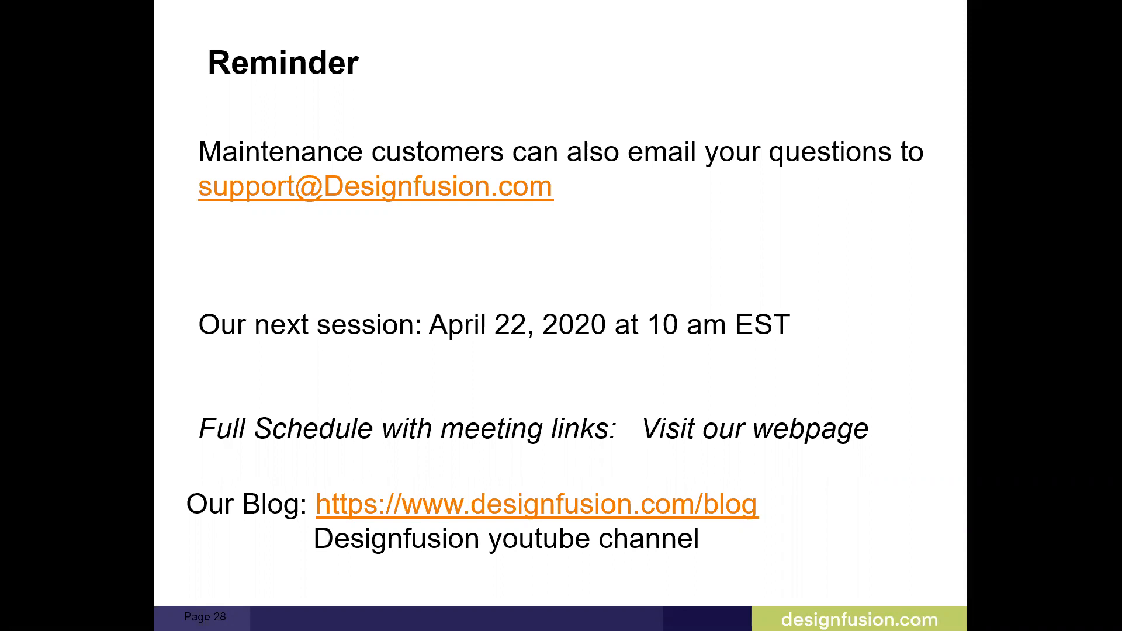
key("Right")
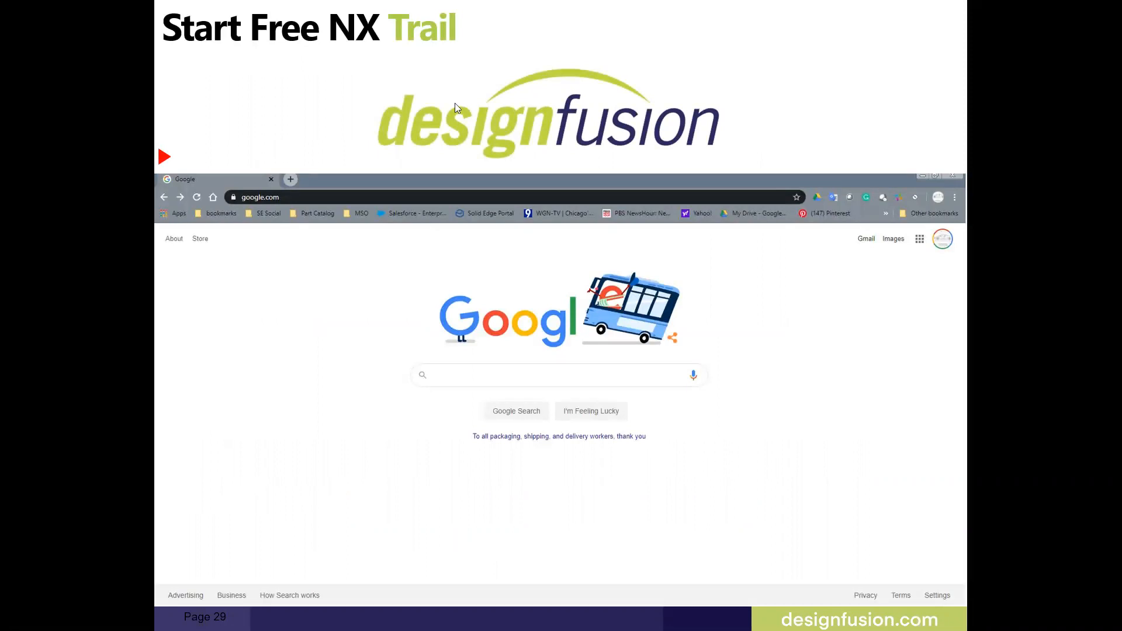
mouse_move(400, 327)
left_click(336, 531)
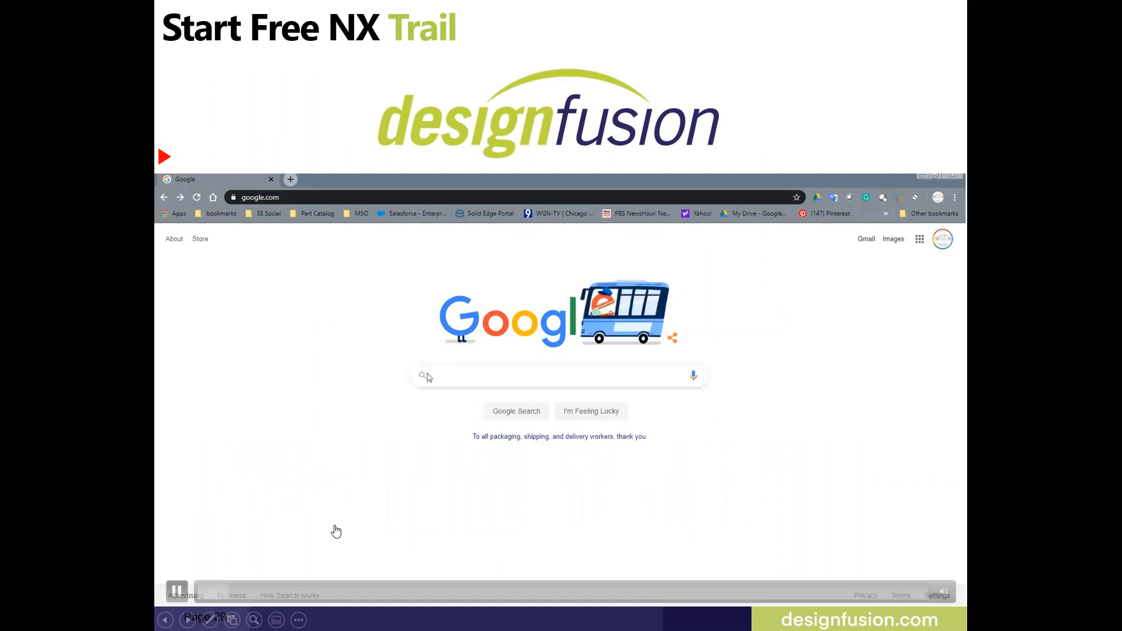